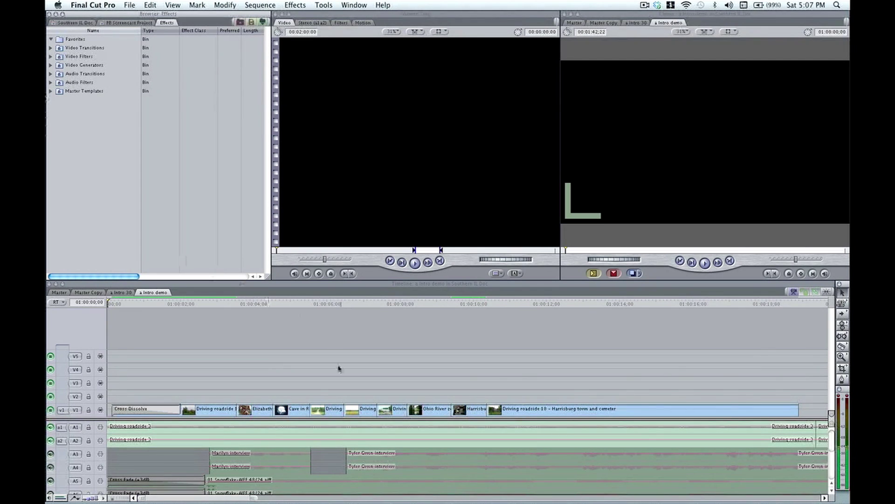
Step: Add a Dip to Color Dissolve at the V1 cut between the Driving roadside and Elizabethtown clips
left_click(236, 410)
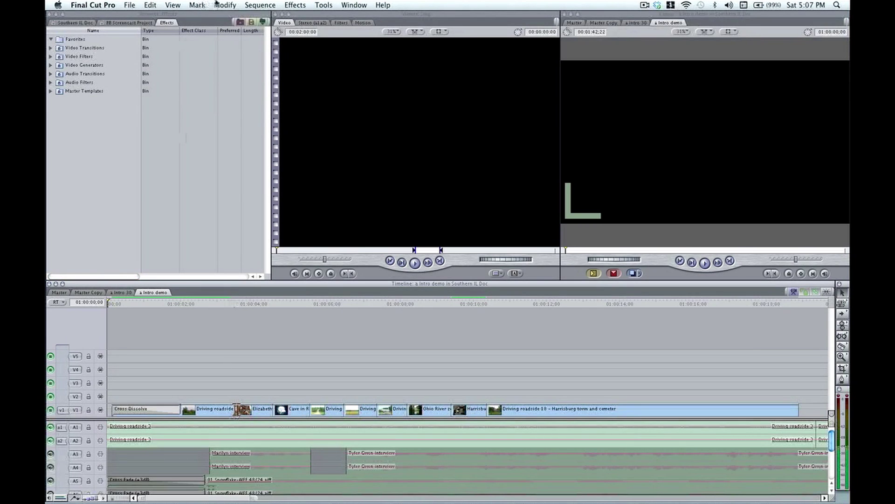
left_click(297, 5)
mouse_move(302, 41)
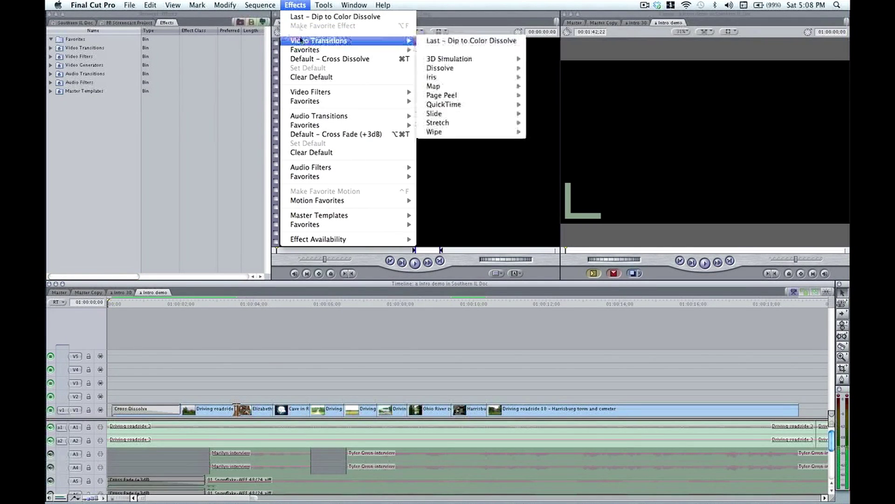
mouse_move(471, 70)
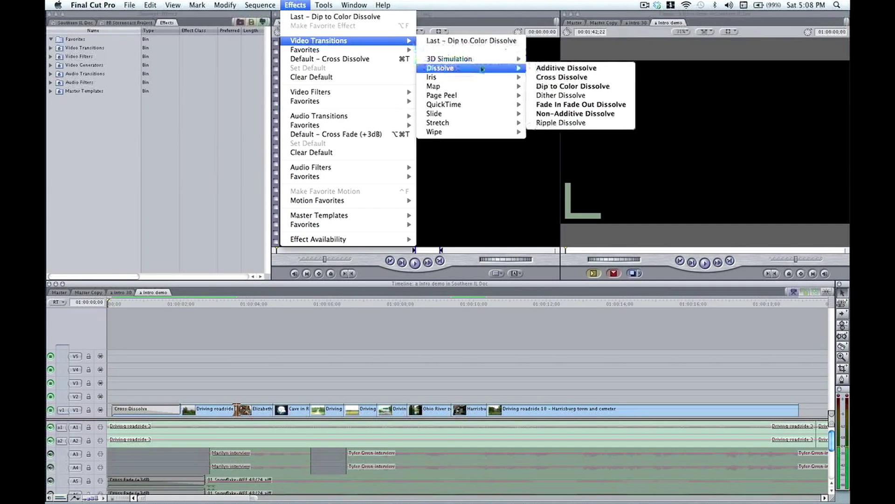
left_click(555, 86)
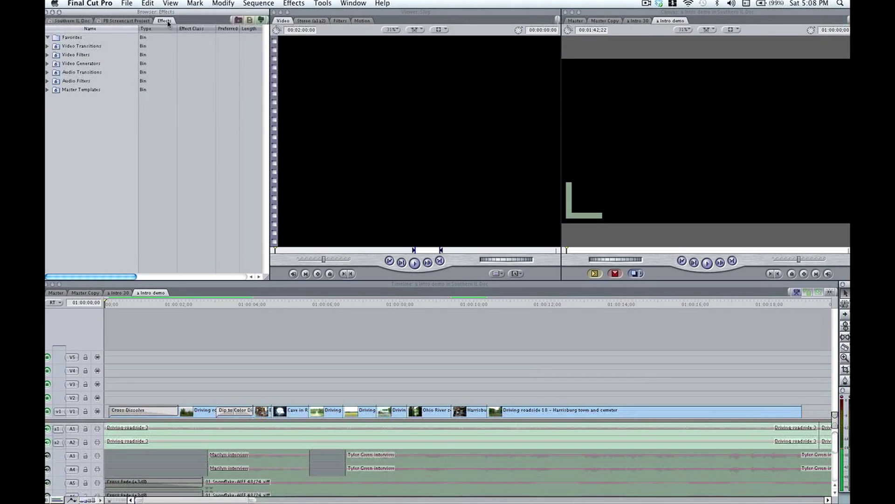
Step: Apply a Dip to Color Dissolve from the Dissolve video transitions bin to the cut between the Elizabethtown and Cave in R clips
left_click(94, 55)
left_click(47, 46)
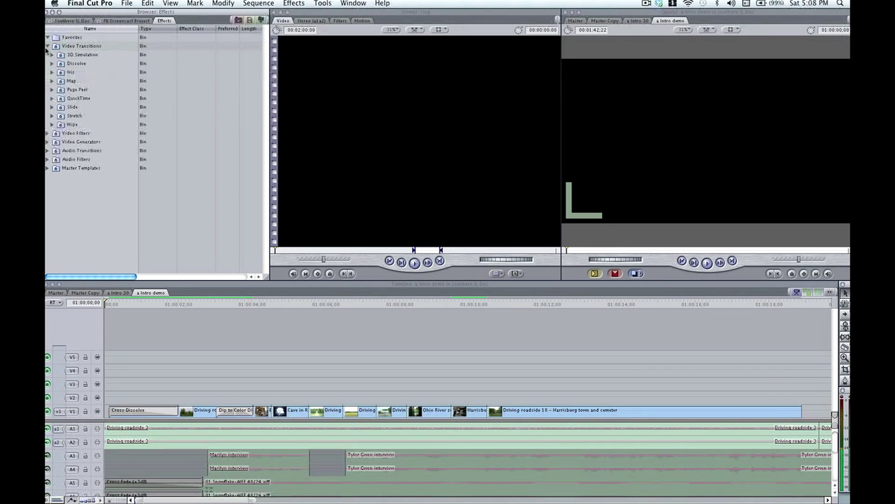
left_click(52, 63)
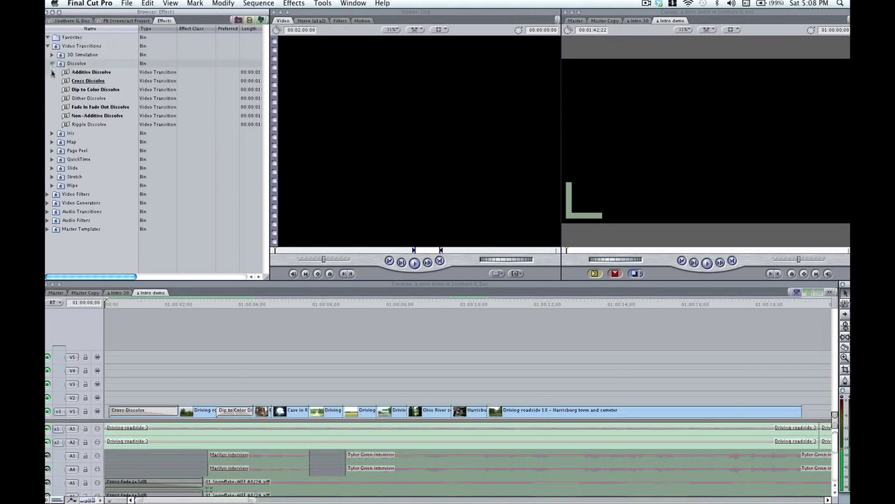
left_click_drag(74, 89, 269, 413)
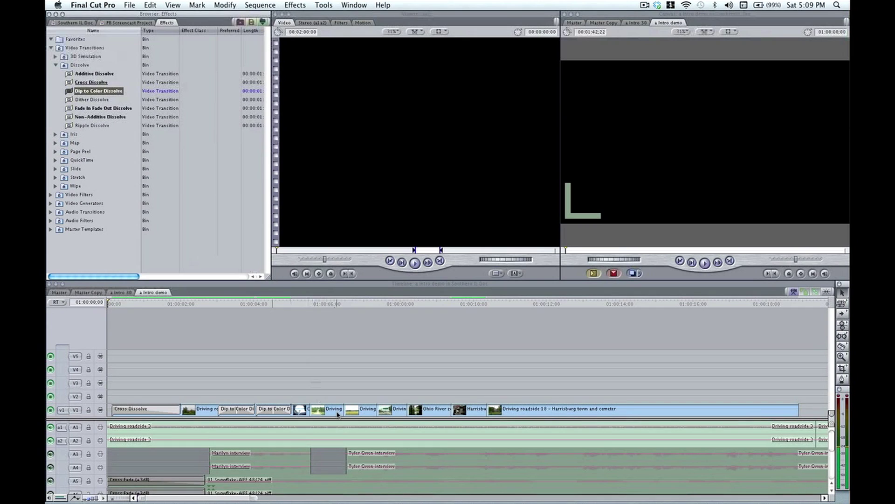
Step: Add the default Cross Dissolve at the cut between the two Driving clips following the Cave in R clip
left_click(343, 411)
right_click(344, 410)
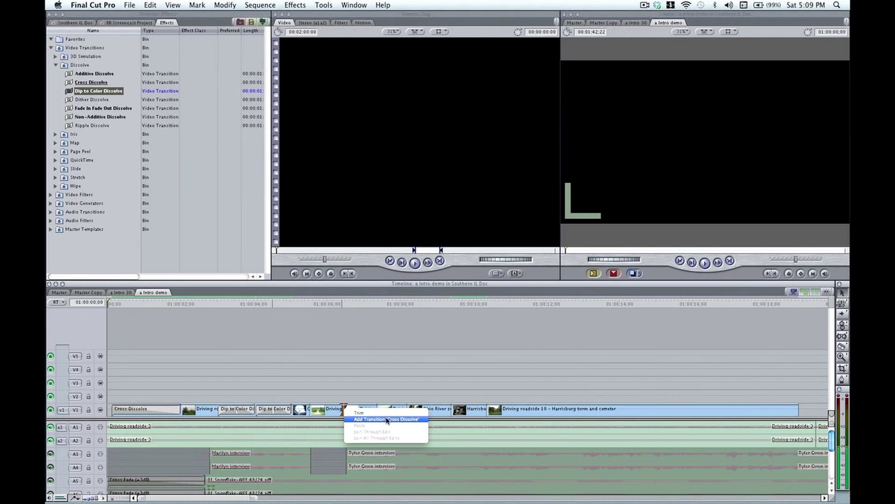
left_click(387, 419)
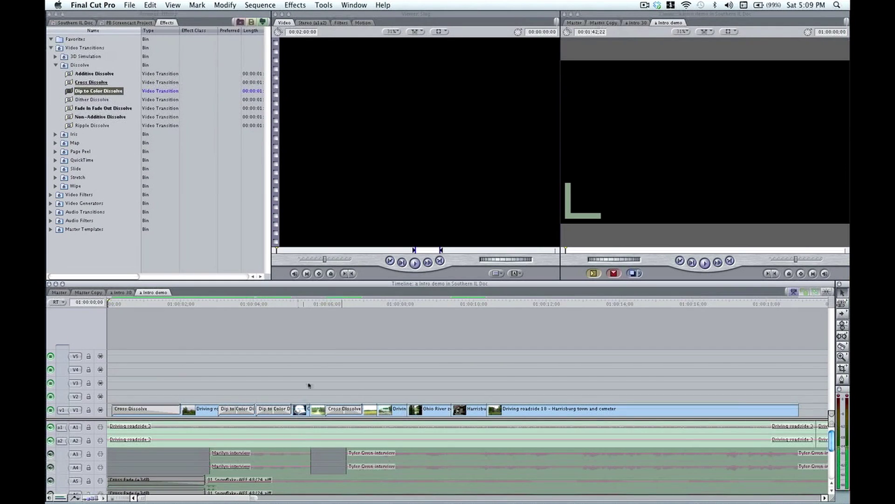
Step: Delete the two Dip to Color Dissolves and the Cross Dissolve just added between the V1 clips
left_click(332, 409)
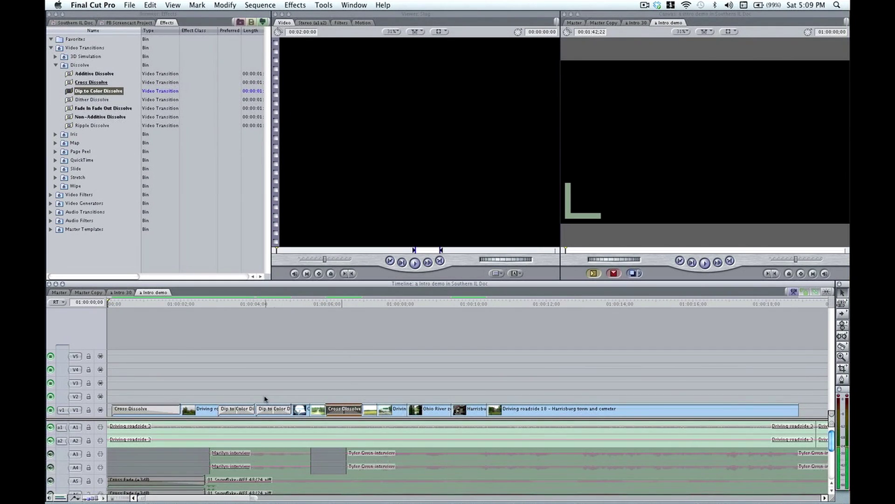
left_click(264, 412)
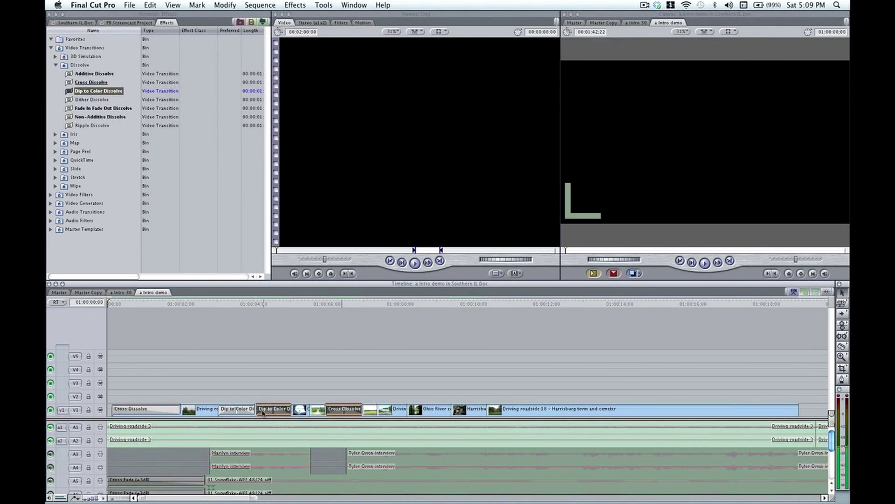
left_click(231, 411, "super")
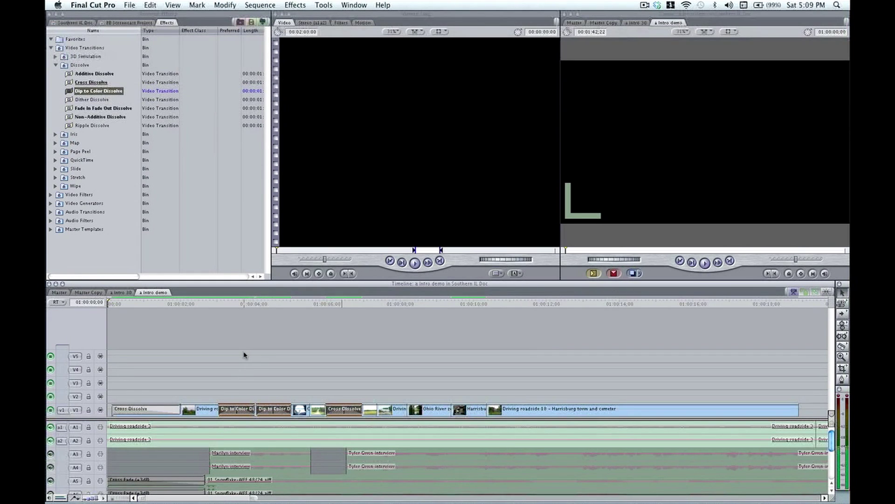
key("Delete")
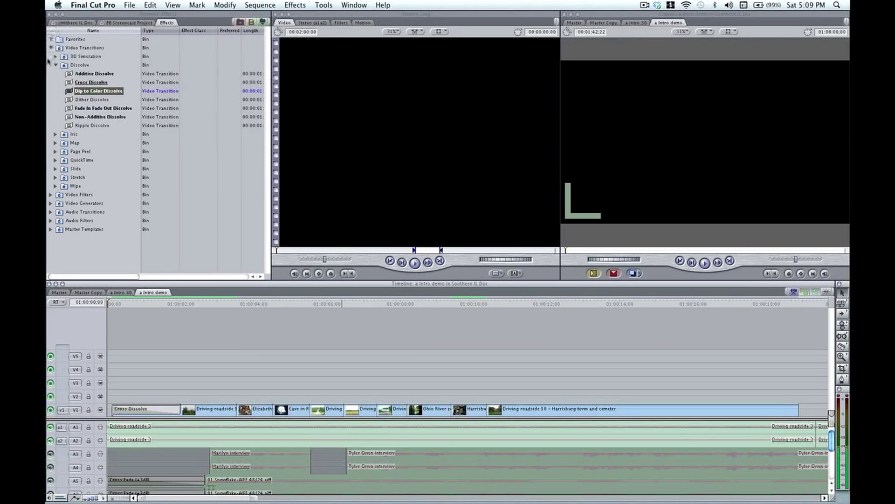
Step: Place a Dip to Color Dissolve on the cut between the Driving roadside and Elizabethtown clips and preview it
left_click_drag(69, 91, 238, 415)
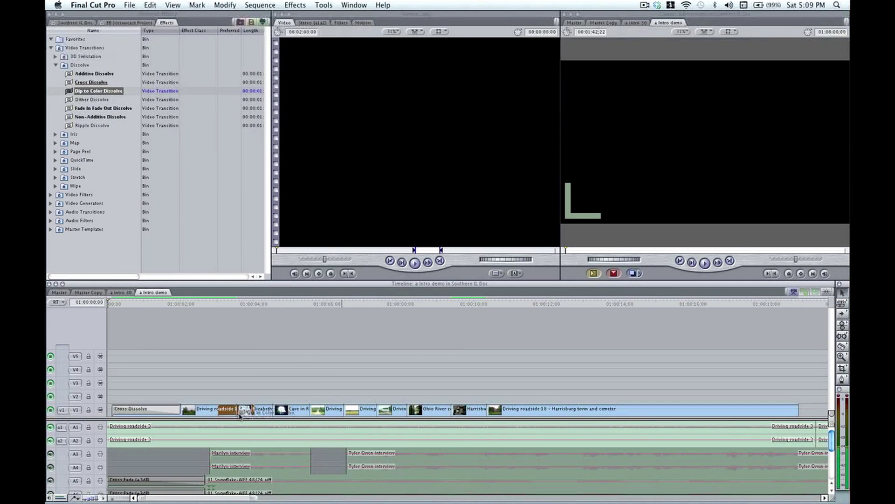
left_click(217, 304)
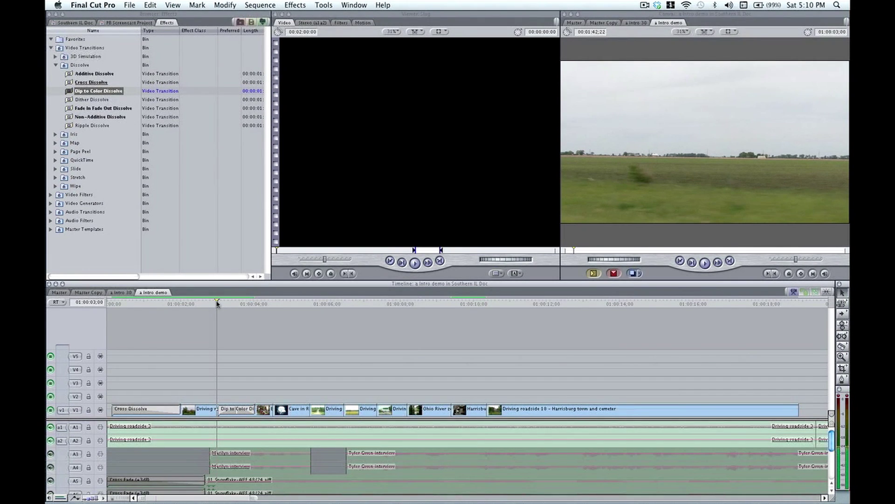
key("space")
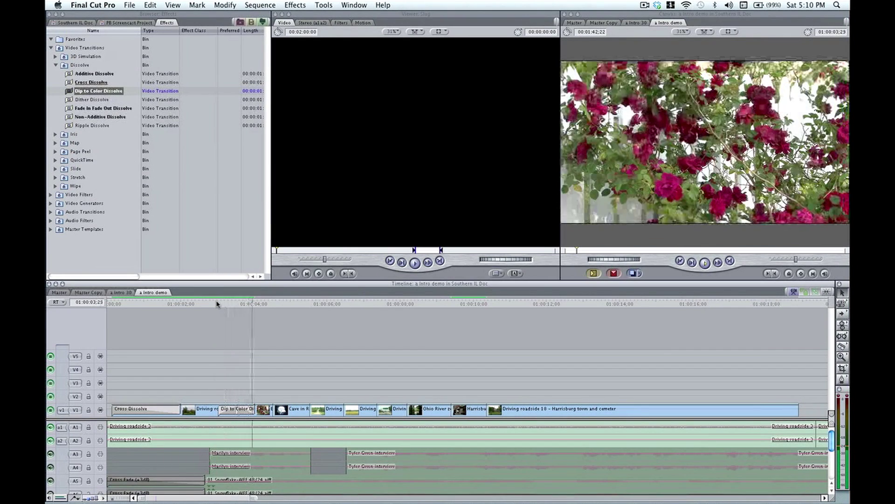
mouse_move(226, 302)
left_mouse_down()
mouse_move(342, 320)
mouse_move(474, 314)
mouse_move(267, 304)
mouse_move(256, 314)
mouse_move(221, 311)
left_mouse_up()
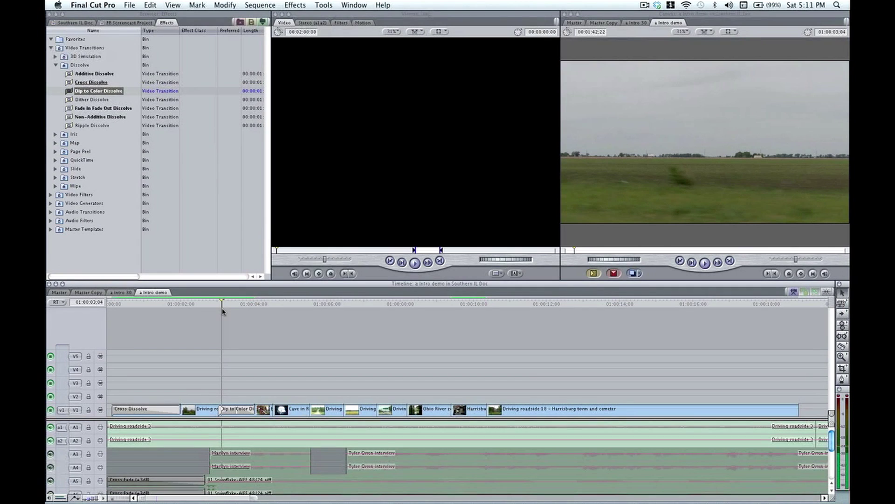
left_click_drag(227, 309, 230, 308)
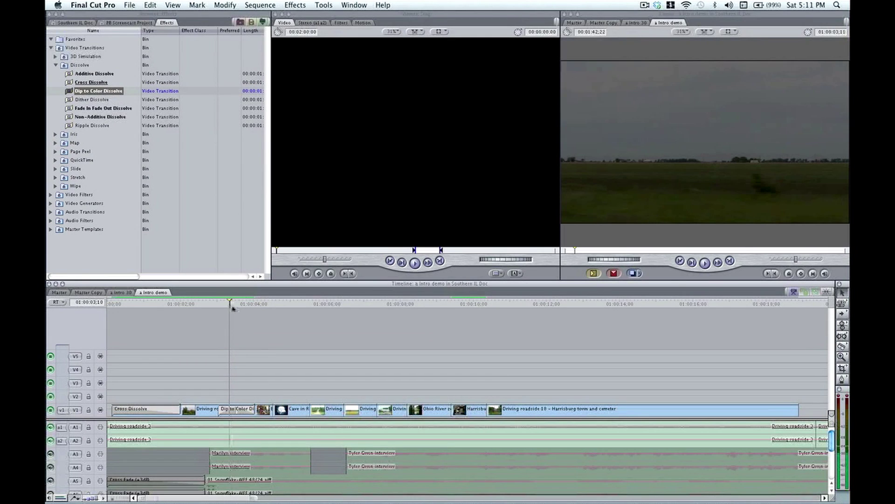
Step: Open the Dip to Color Dissolve for editing and shorten its duration to 00:00:00;08
double_click(224, 409)
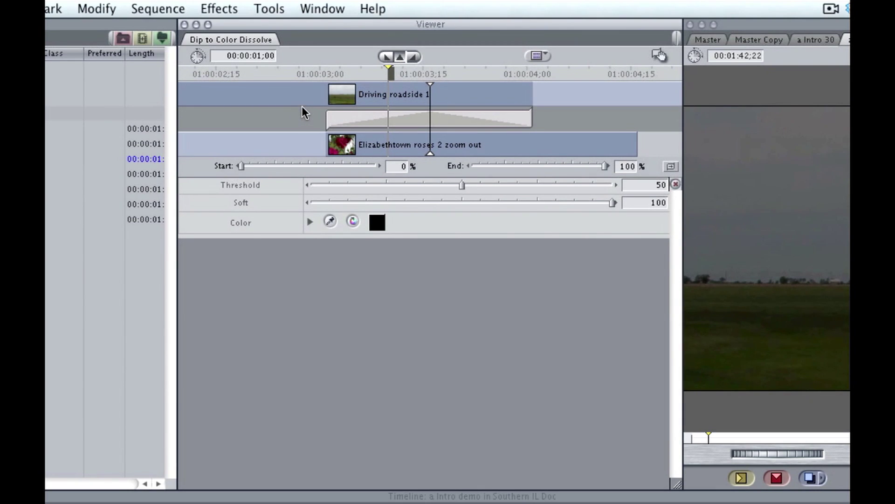
left_click_drag(326, 118, 405, 121)
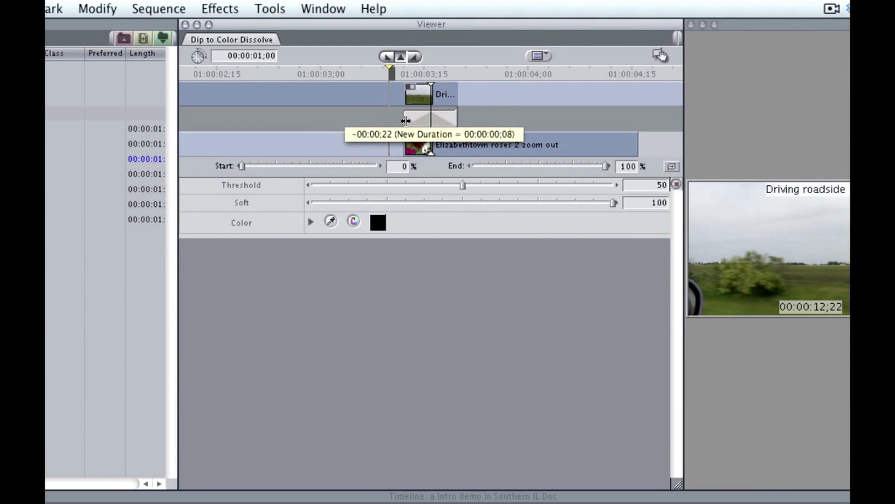
left_click_drag(405, 121, 406, 121)
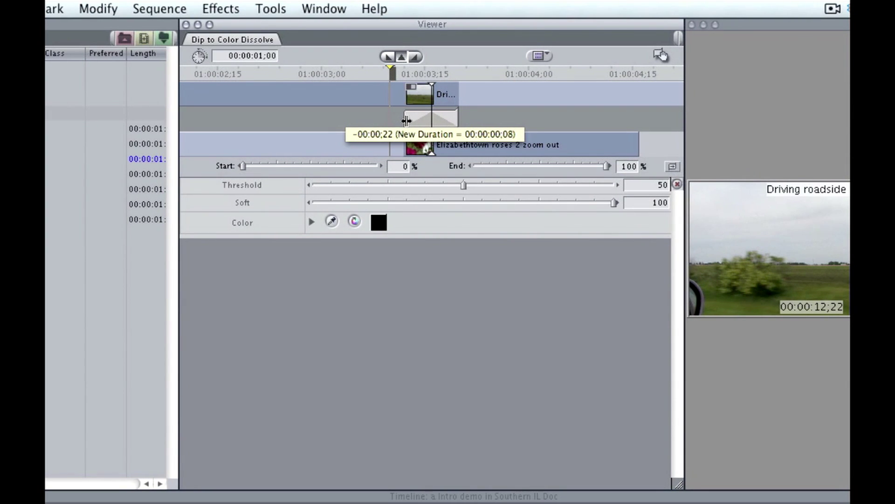
left_click_drag(406, 120, 405, 120)
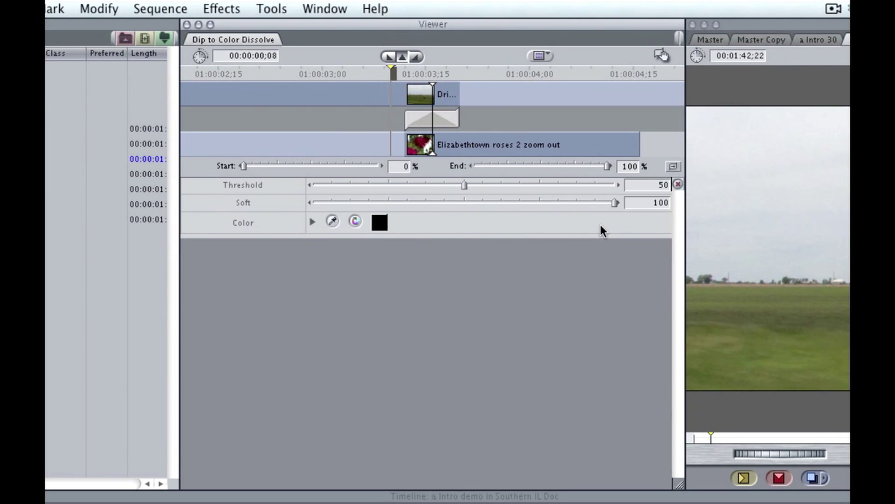
Step: Set the dip color of the dissolve to white at full brightness
left_click(380, 224)
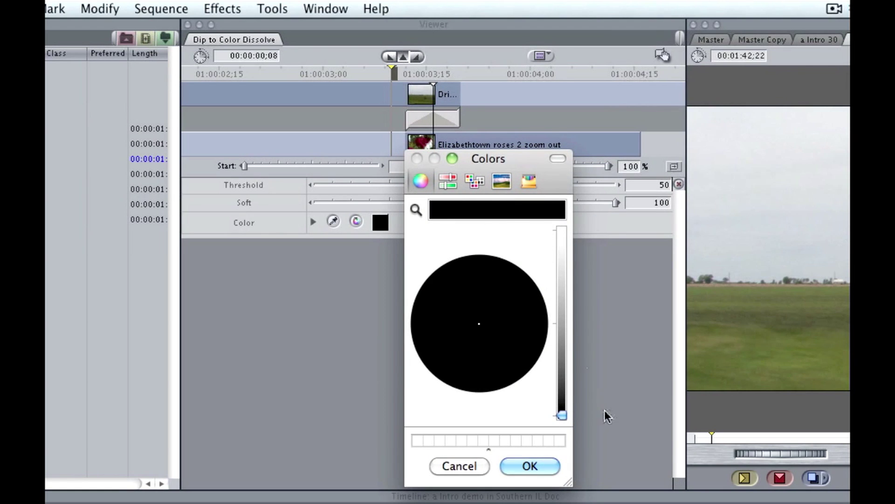
left_click(565, 383)
left_click_drag(565, 383, 559, 243)
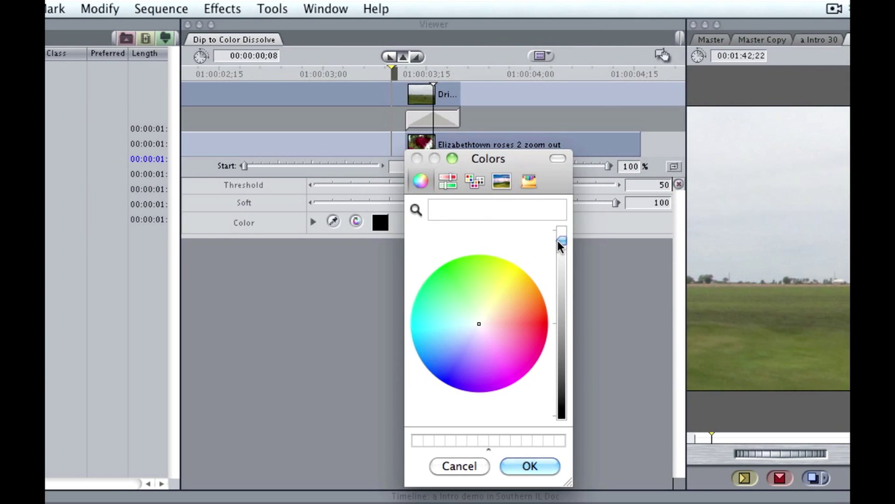
left_click_drag(559, 241, 561, 230)
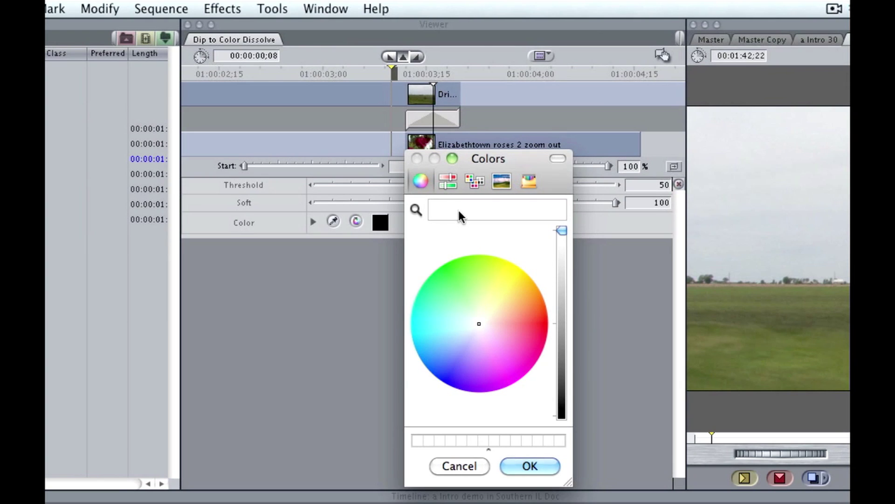
left_click(529, 466)
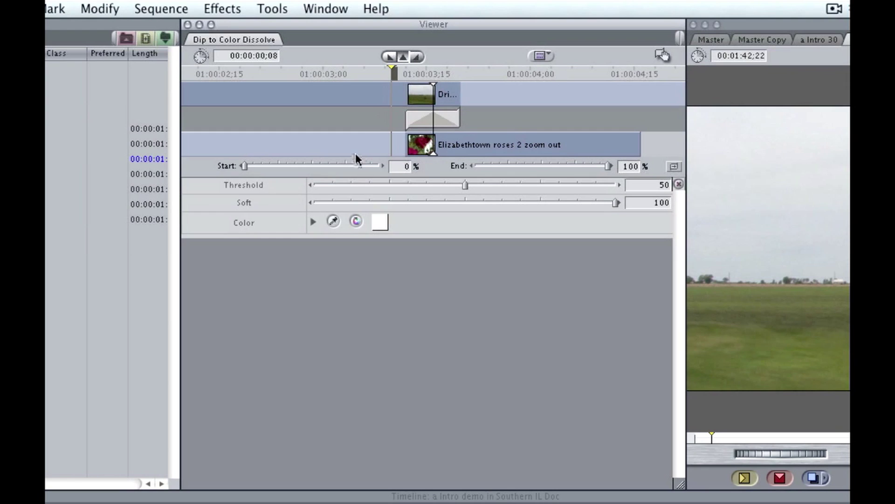
Step: Play back the edited dissolve in the sequence and step through it frame by frame
left_click_drag(455, 108, 414, 126)
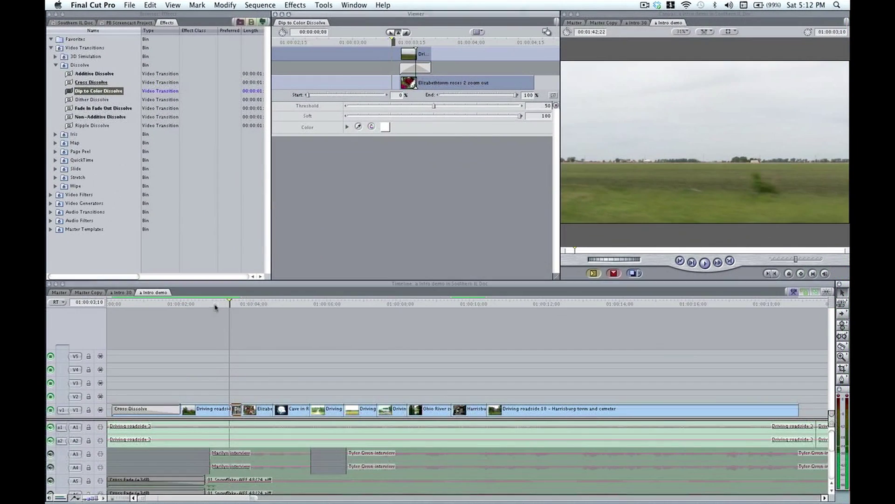
left_click(215, 304)
key("space")
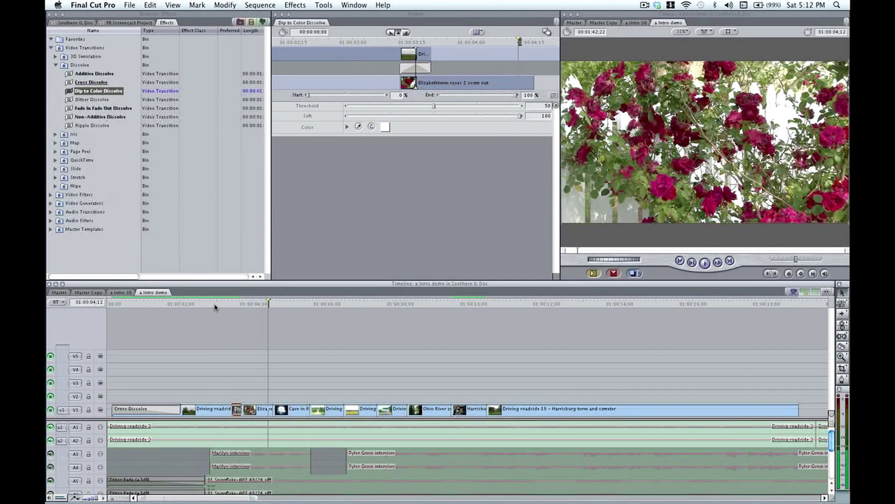
left_click(242, 304)
key("Left")
key("Left")
key("Left")
key("Left")
key("Left")
key("Left")
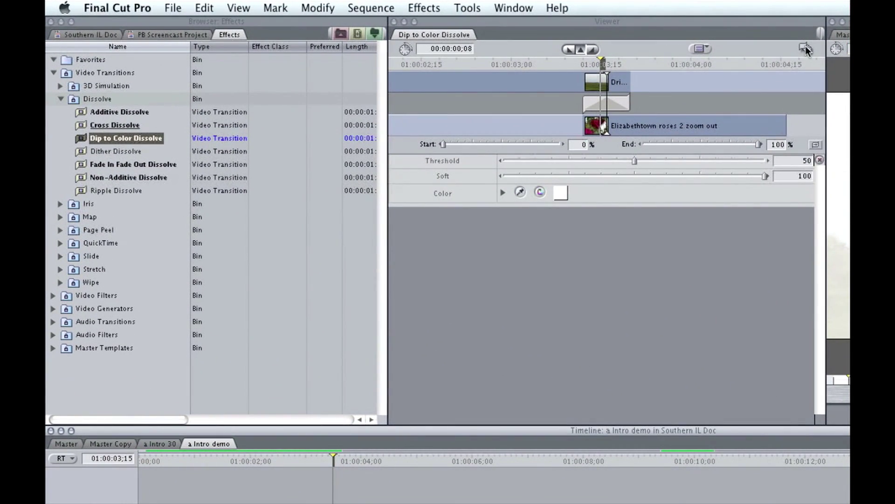
Step: Save the customized dissolve to the Favorites bin and rename it Flash to White
left_click_drag(806, 48, 543, 47)
left_click_drag(179, 41, 91, 61)
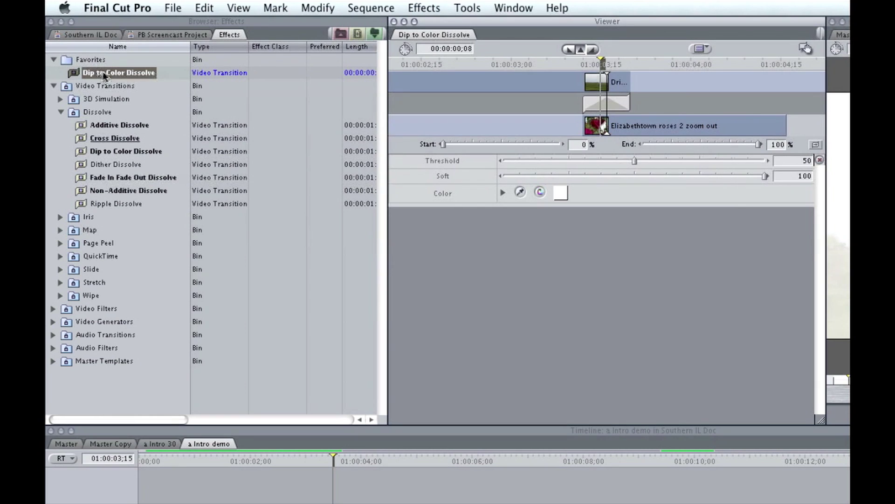
left_click(110, 72)
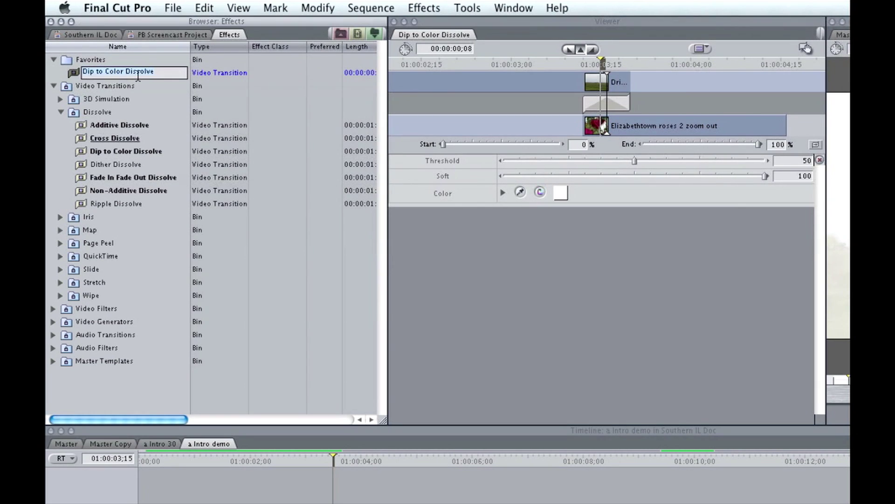
type("Flash to Whit")
type("e")
key("Return")
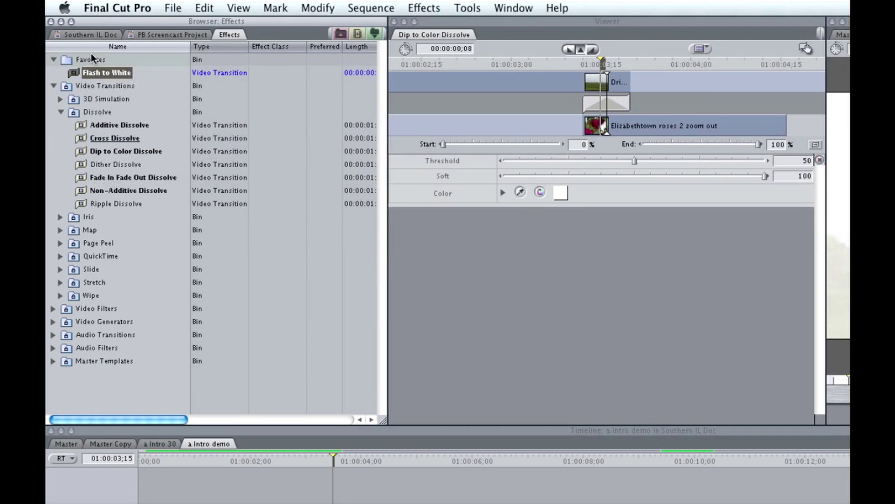
Step: Check the favorite video transitions available in the effects commands for Flash to White
left_click(425, 9)
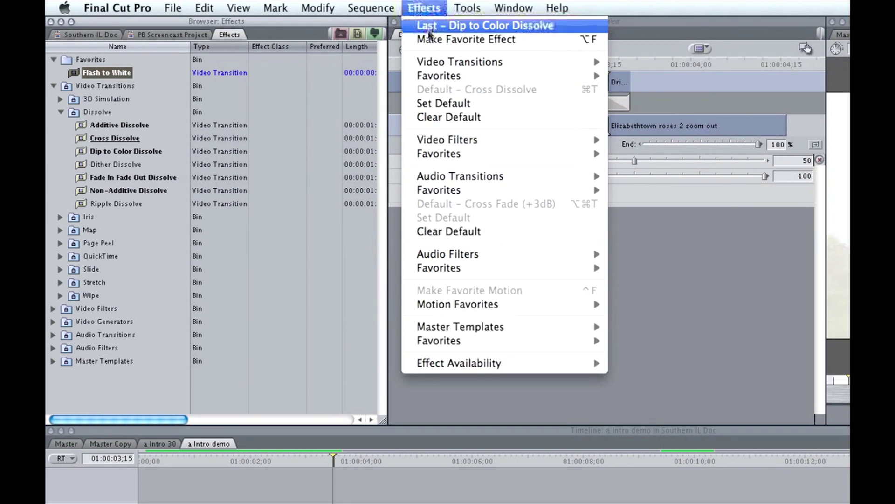
mouse_move(447, 79)
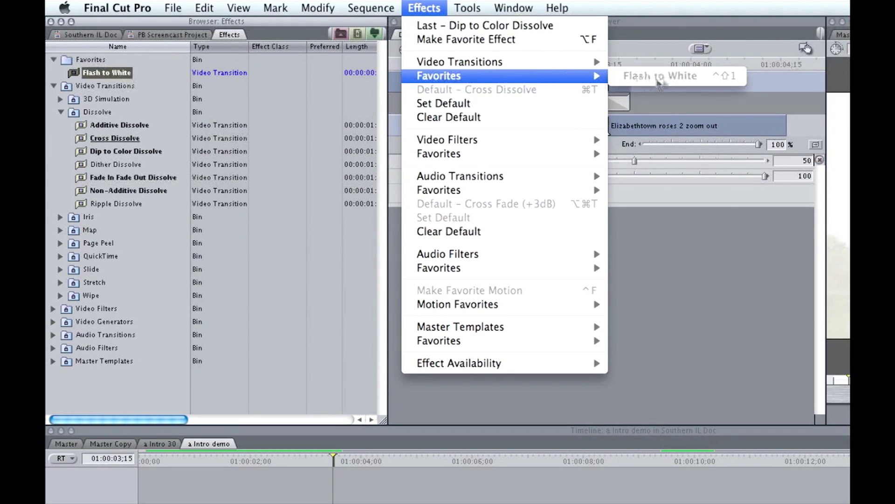
left_click(308, 474)
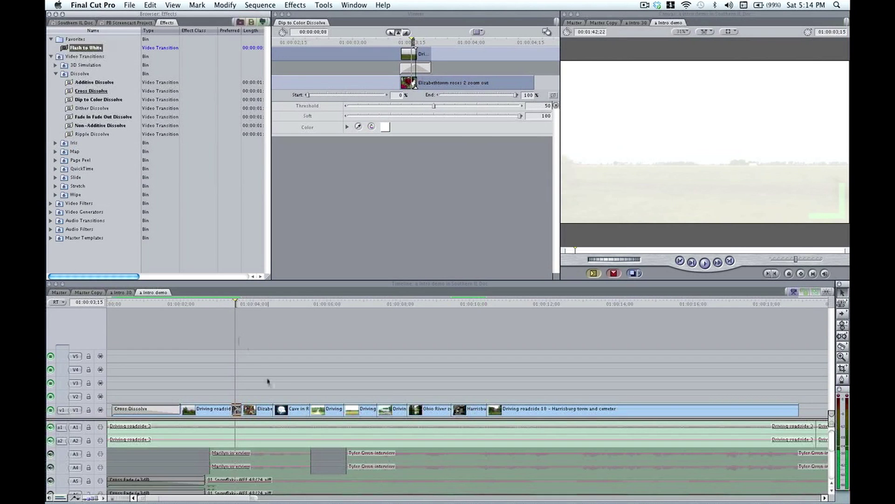
Step: Select all the clips after the first flash transition on V1 and apply the Flash to White favorite to their edit points
left_click_drag(266, 379, 495, 415)
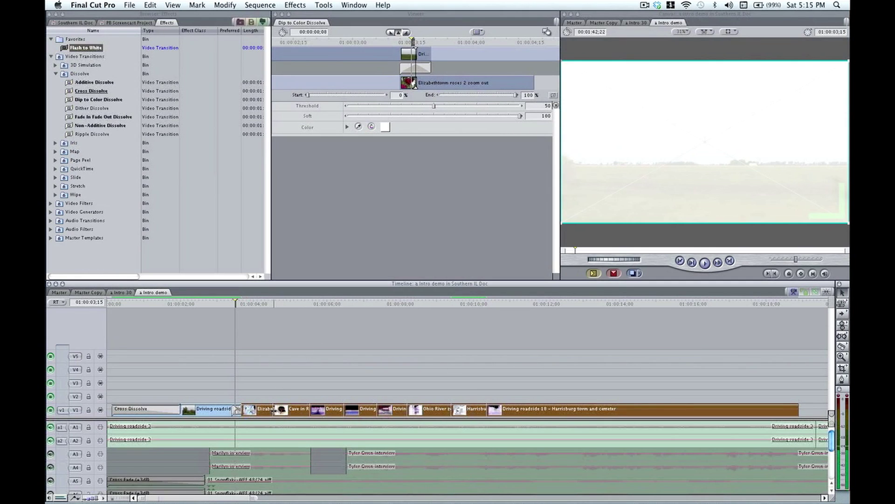
left_click(63, 48)
left_click_drag(63, 48, 294, 410)
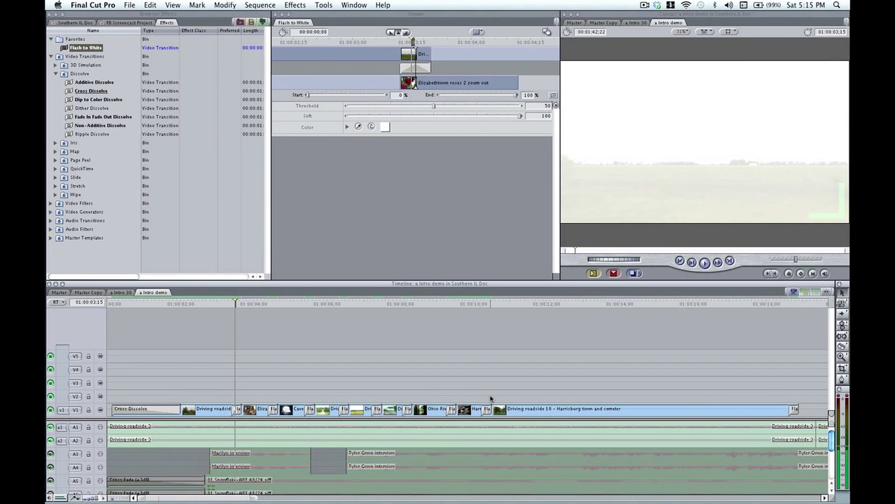
Step: Play back the sequence from before the first flash transition and scrub through the clips to review the added flashes
left_click_drag(204, 304, 209, 305)
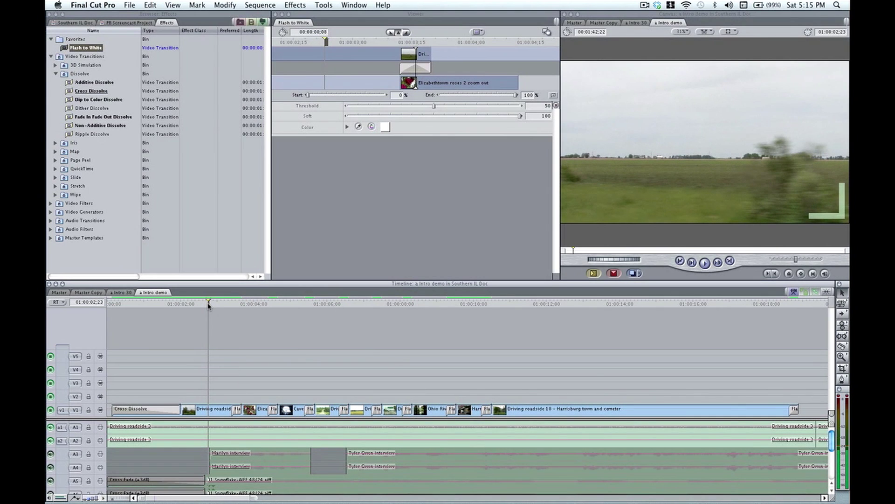
key("space")
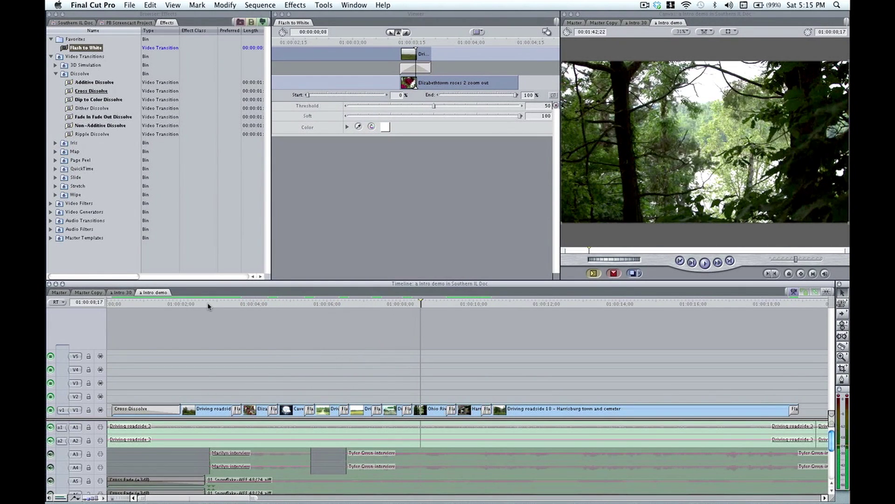
left_click_drag(209, 303, 292, 323)
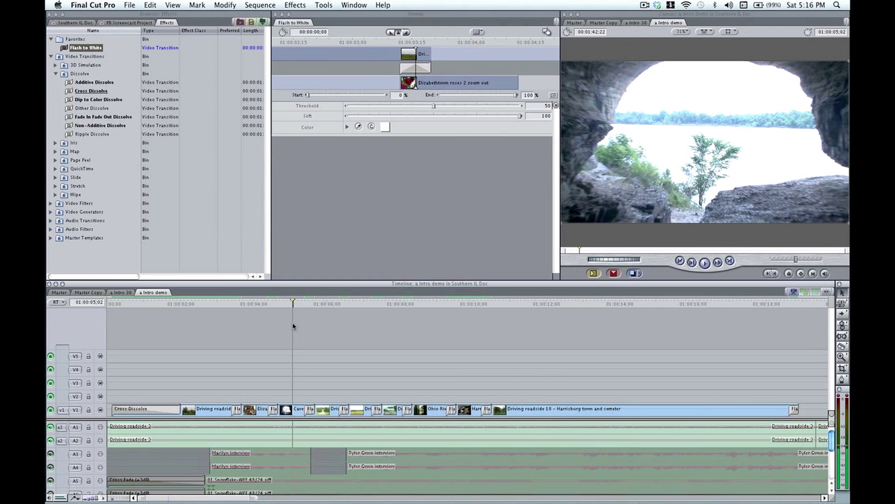
mouse_move(286, 309)
left_mouse_down()
mouse_move(253, 308)
mouse_move(312, 307)
mouse_move(291, 306)
left_mouse_up()
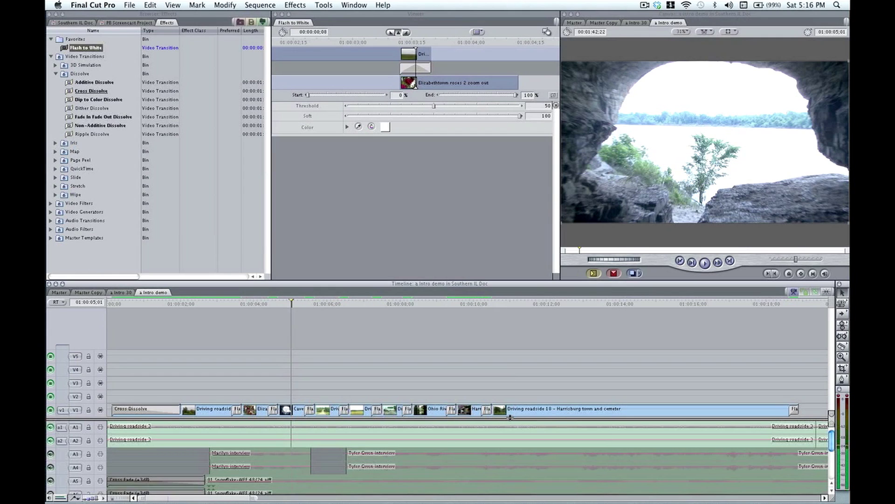
Step: Lengthen the Flash to White transition between the Driving roadside and Elizabethtown roses clips to 12 frames
left_click_drag(222, 385, 506, 405)
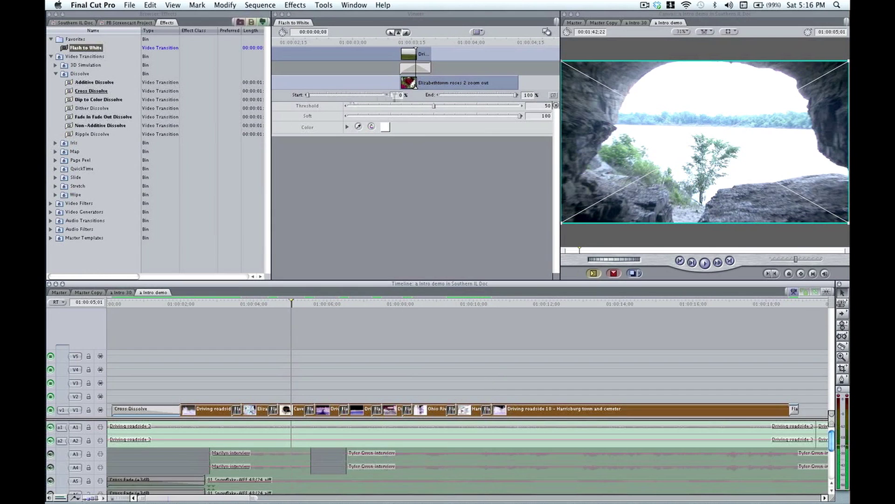
left_click_drag(401, 68, 393, 69)
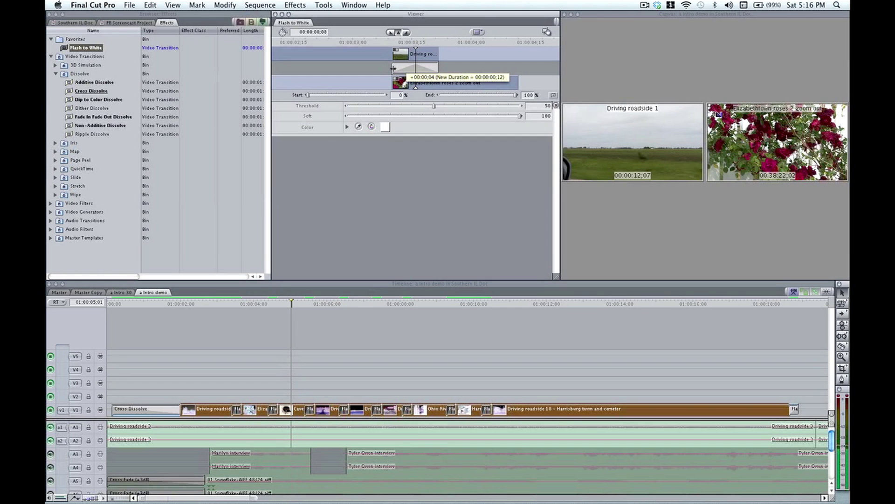
left_click_drag(393, 68, 393, 69)
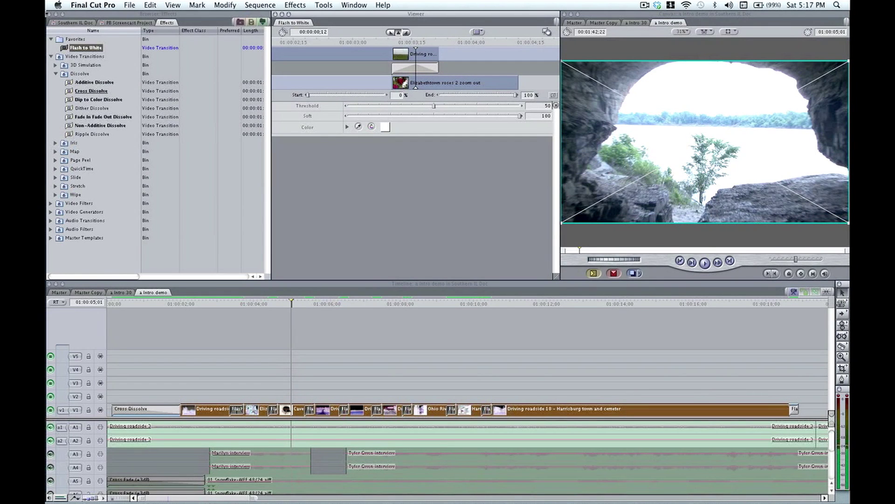
Step: Save the lengthened transition to the Favorites bin and rename it Flash to White 12 frame
left_click_drag(547, 31, 425, 407)
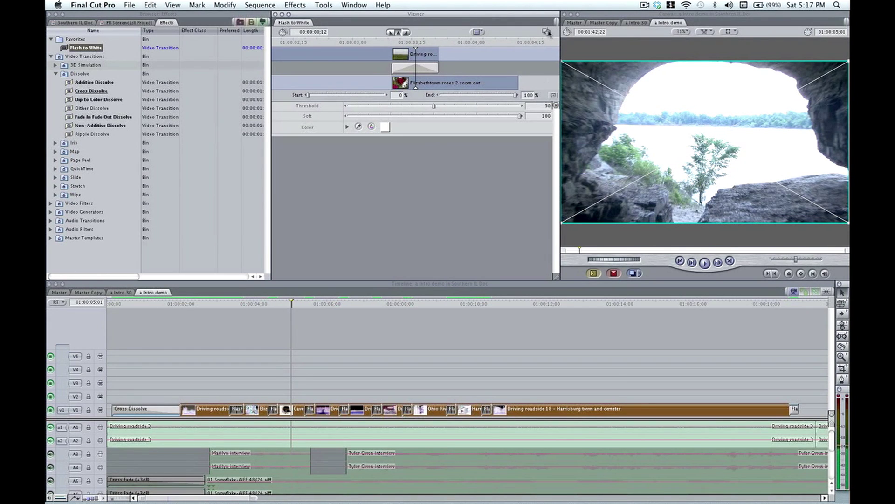
left_click_drag(547, 31, 71, 42)
left_click(86, 48)
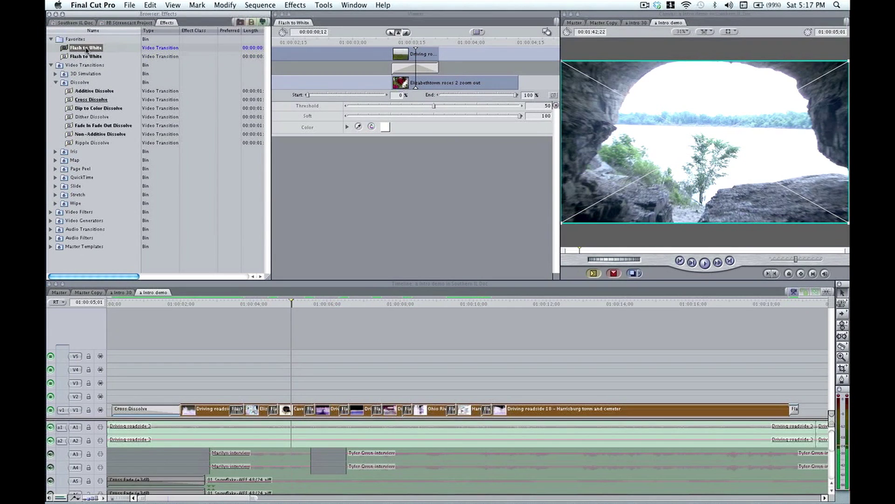
left_click(87, 48)
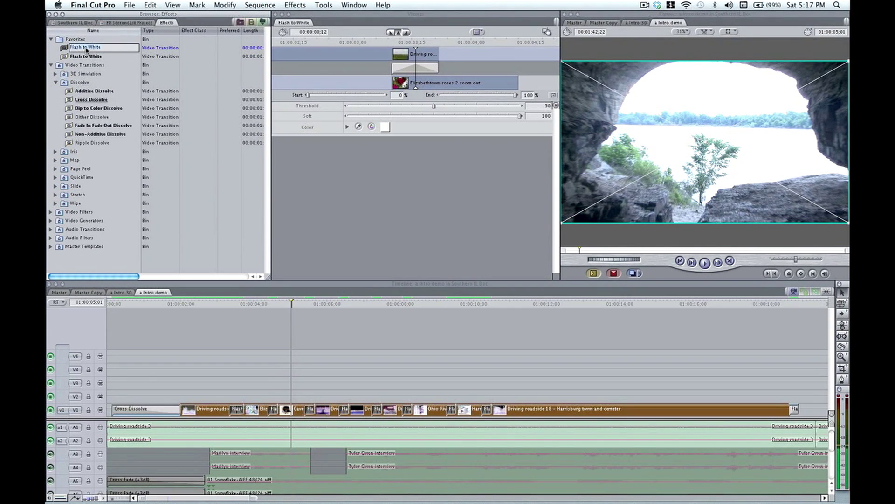
type("12 frame")
key("Return")
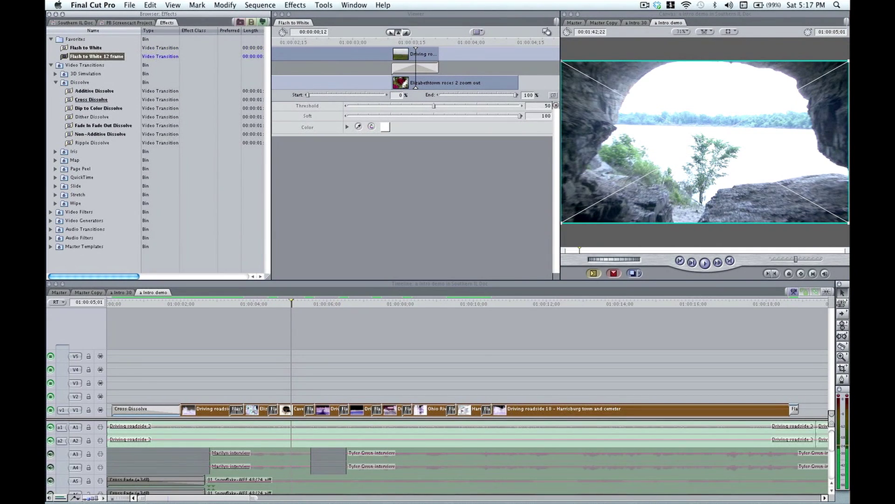
Step: Rename the original Flash to White favorite as Flash to White 8 frame and check the favorite video transitions available in the effects commands
left_click(93, 49)
left_click(94, 49)
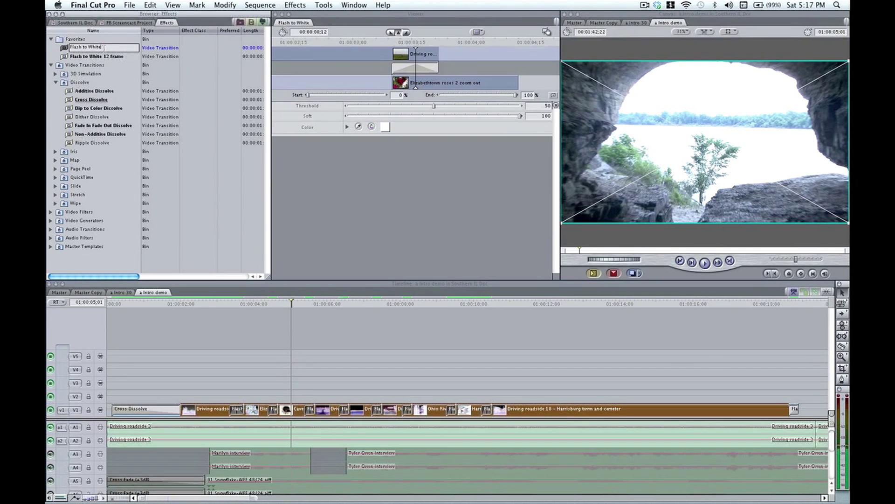
type("8 frame")
key("Return")
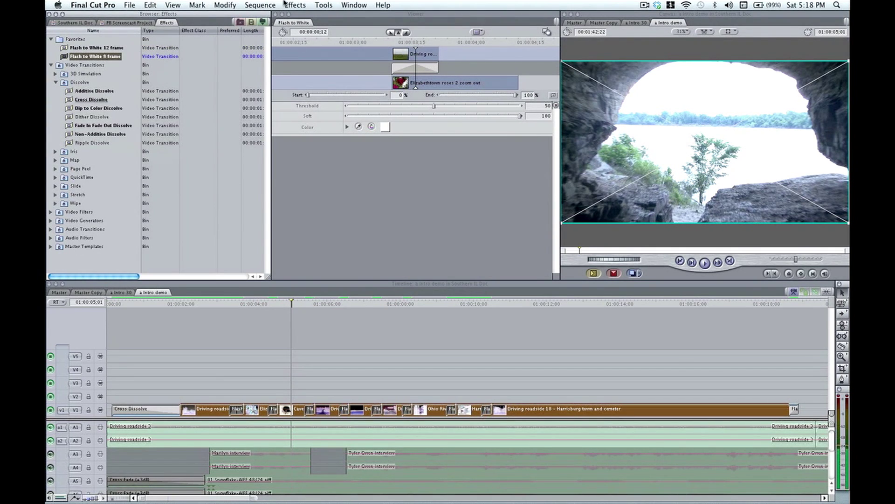
left_click(301, 6)
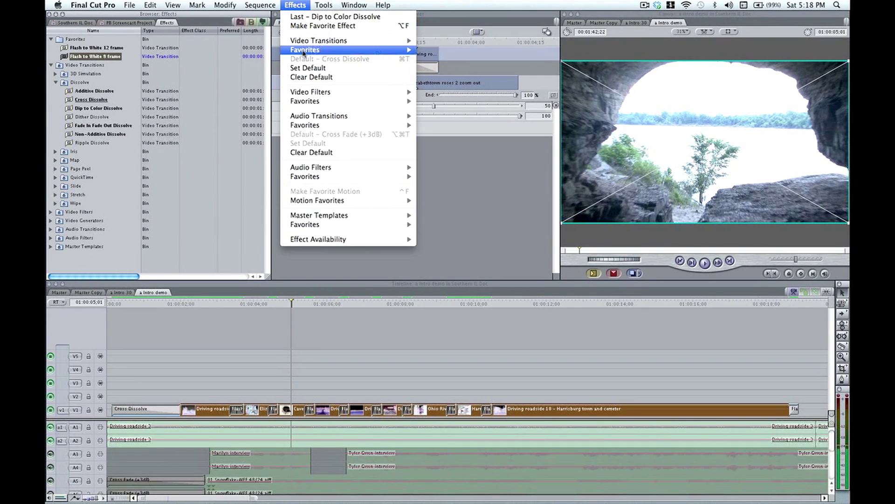
mouse_move(305, 50)
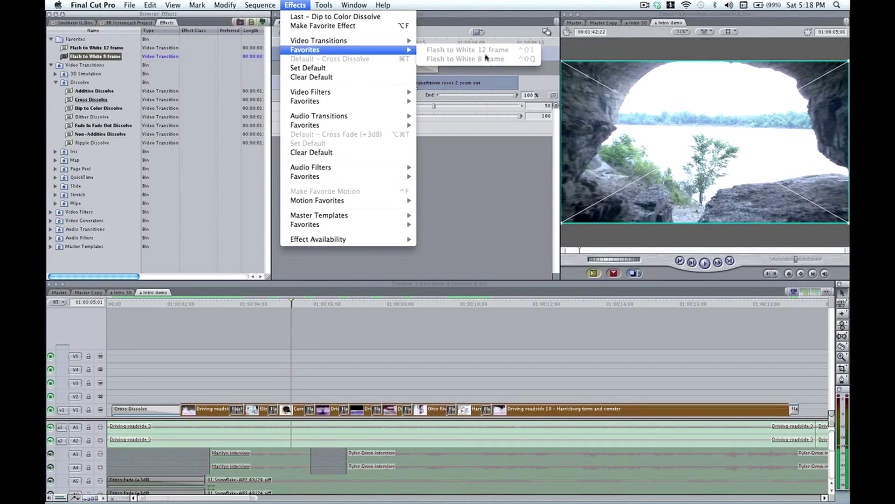